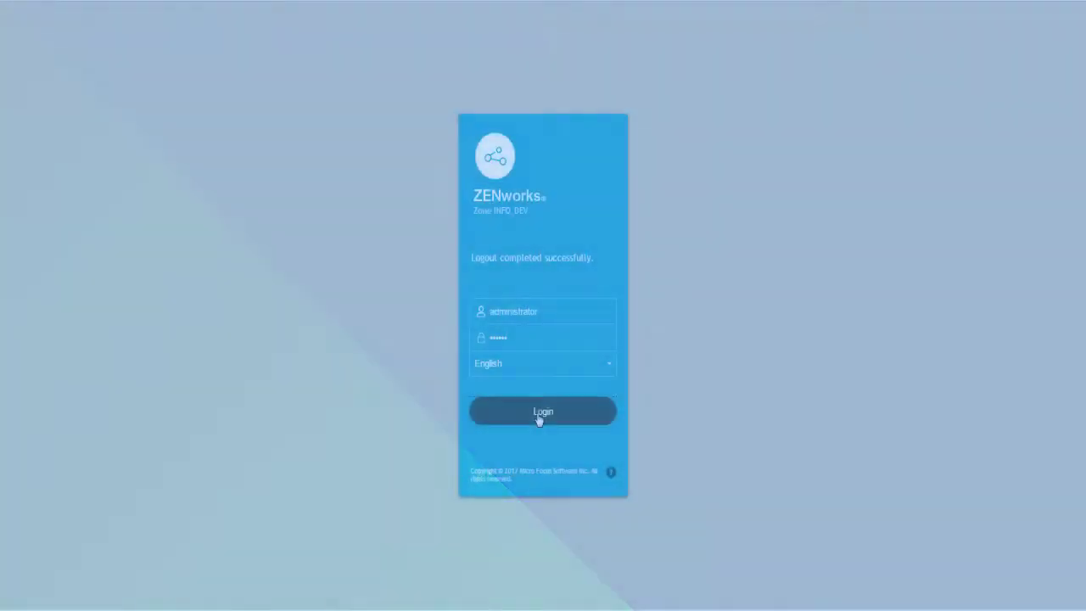
Step: Log in to ZENworks Control Center and go to the Mobile Management section
{"action": "left_click", "coordinate": [540, 416]}
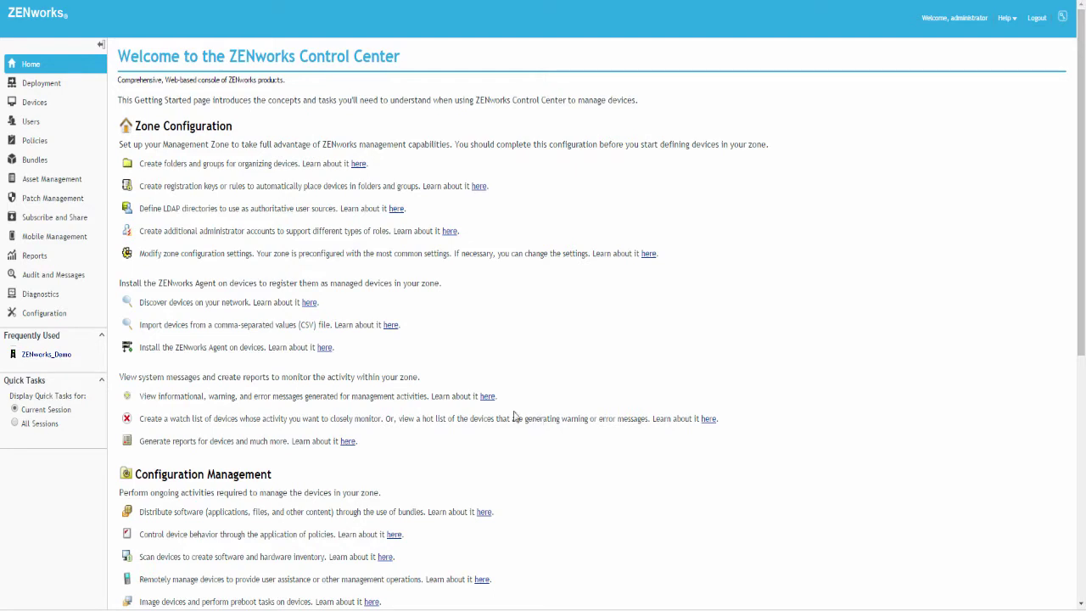
{"action": "left_click", "coordinate": [54, 237]}
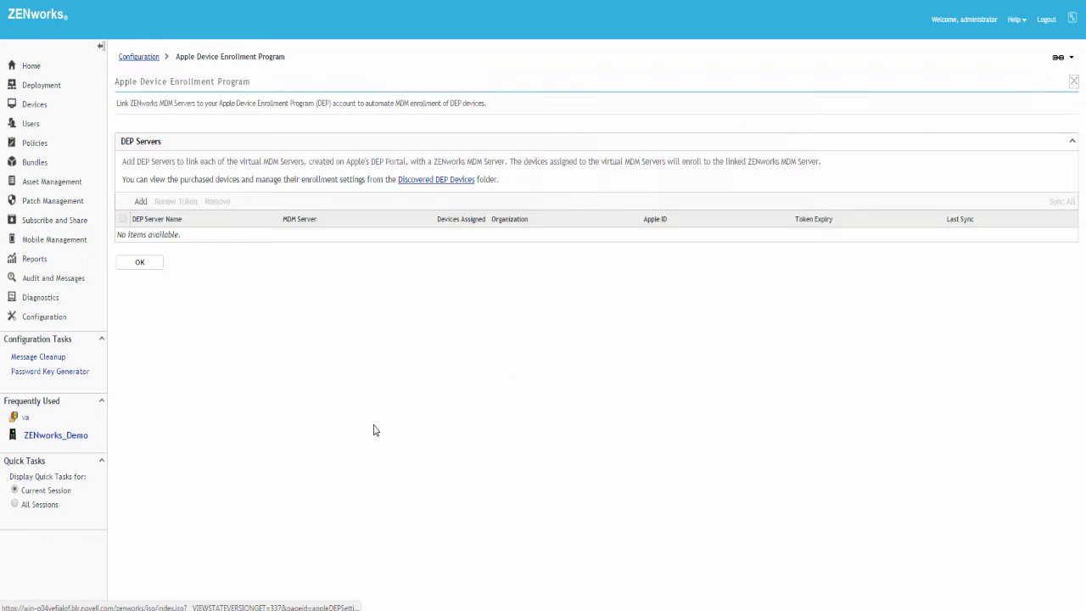
Step: Add a new DEP server enrolling to ZENworks_Demo, then open Apple's DEP portal
{"action": "left_click", "coordinate": [141, 204]}
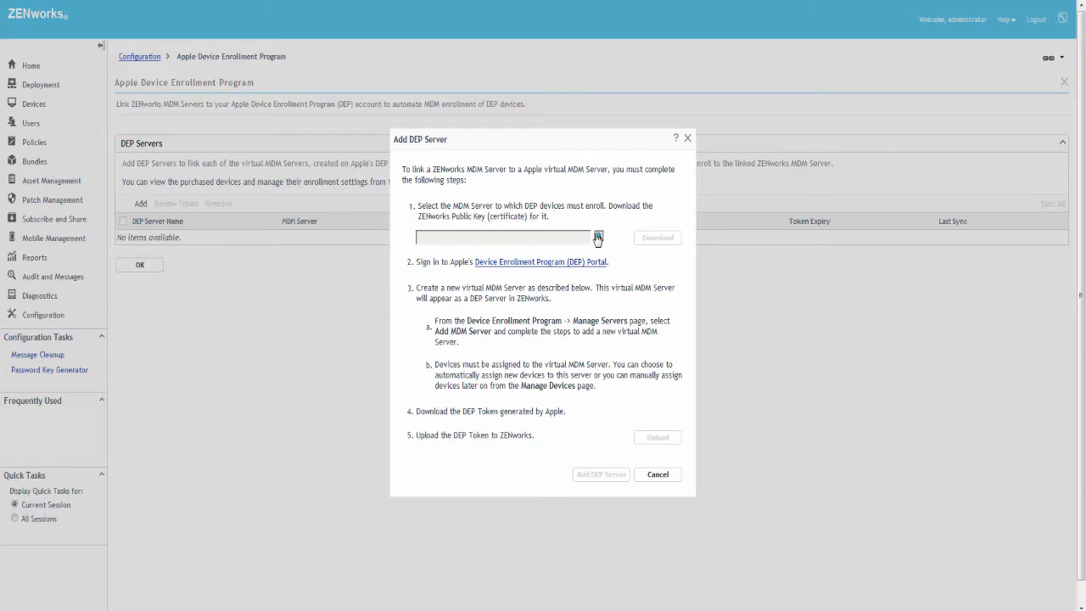
{"action": "left_click", "coordinate": [597, 238]}
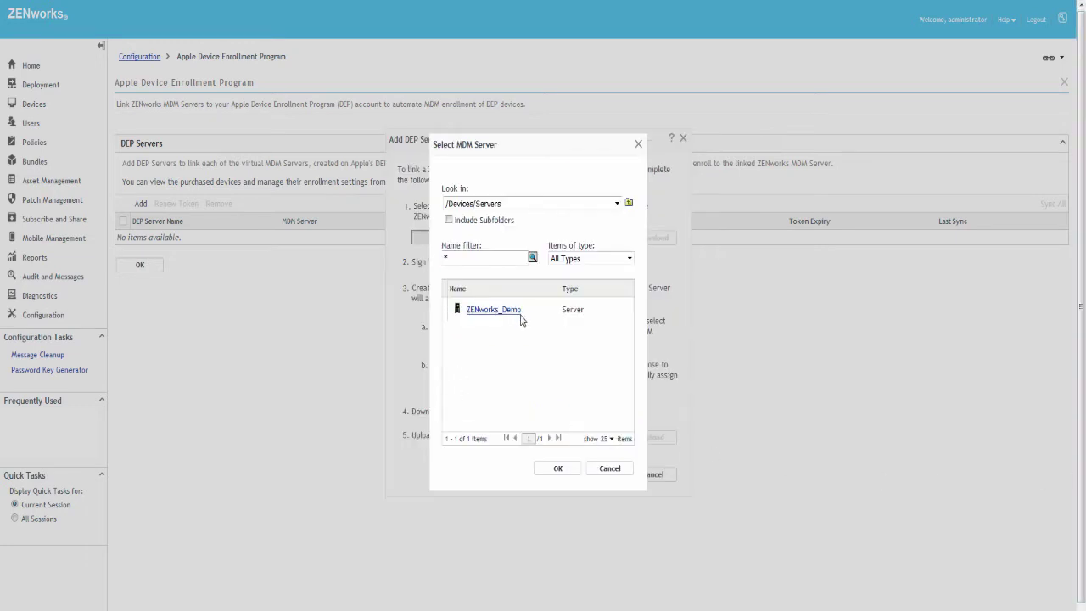
{"action": "left_click", "coordinate": [487, 312]}
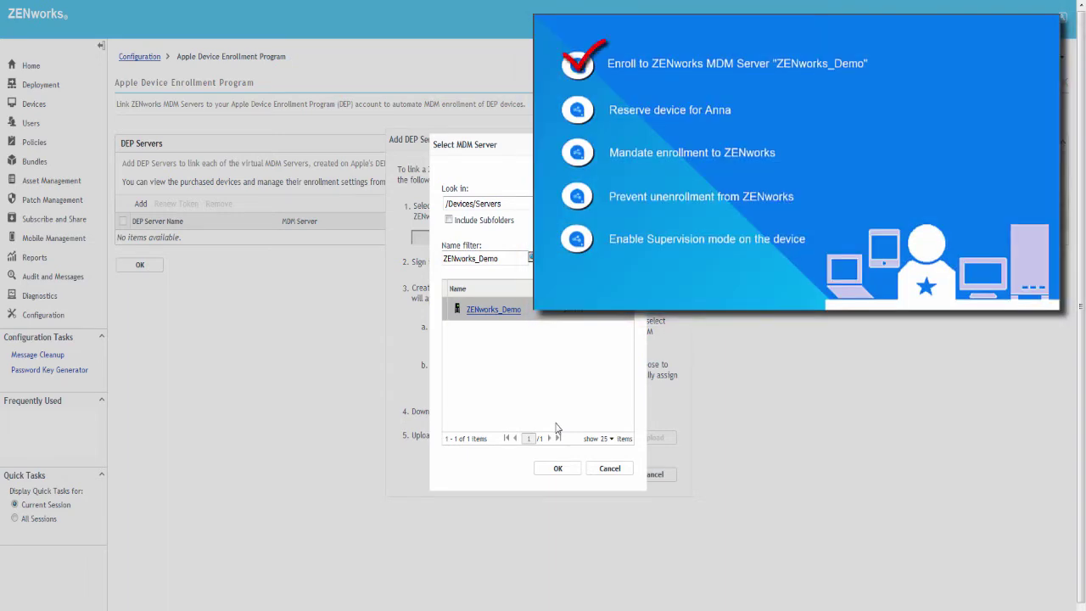
{"action": "left_click", "coordinate": [557, 469]}
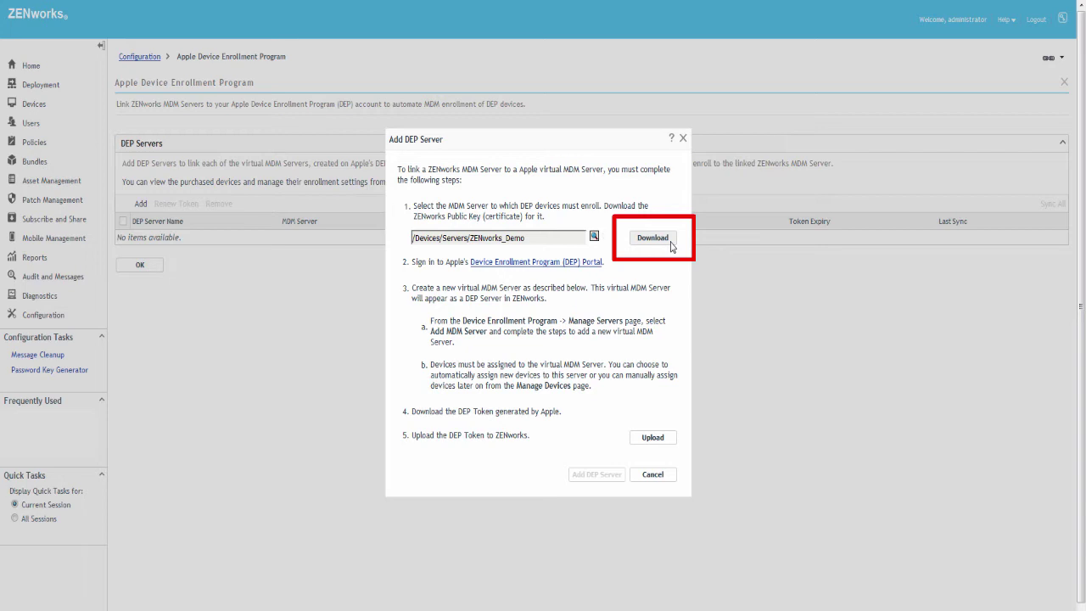
{"action": "left_click", "coordinate": [537, 263]}
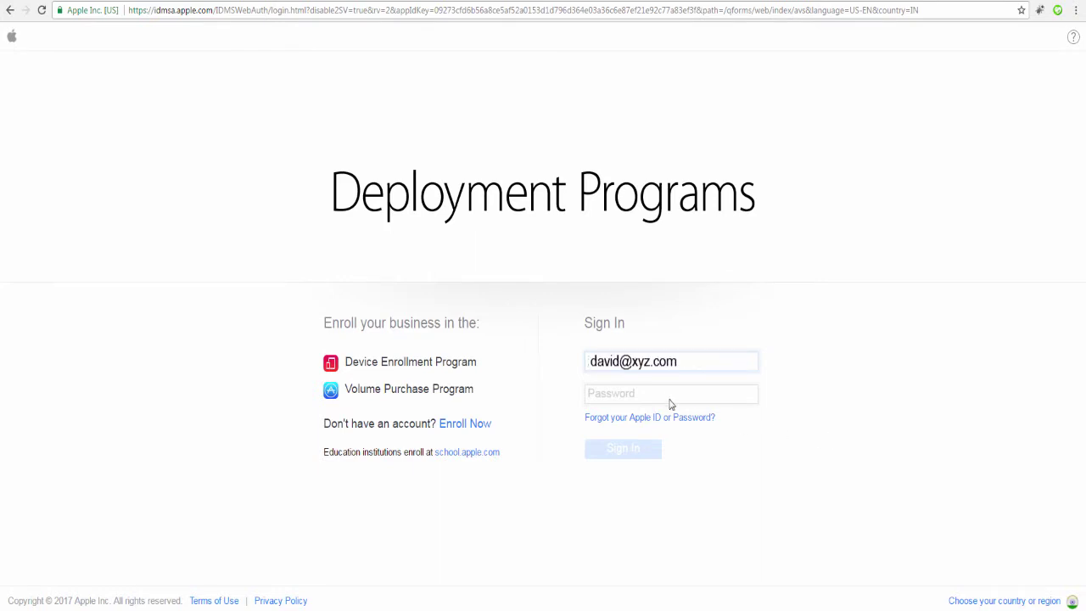
Step: Sign in to the Deployment Programs portal with the account password and start the Device Enrollment Program
{"action": "left_click", "coordinate": [704, 391]}
{"action": "key", "text": "ctrl+v"}
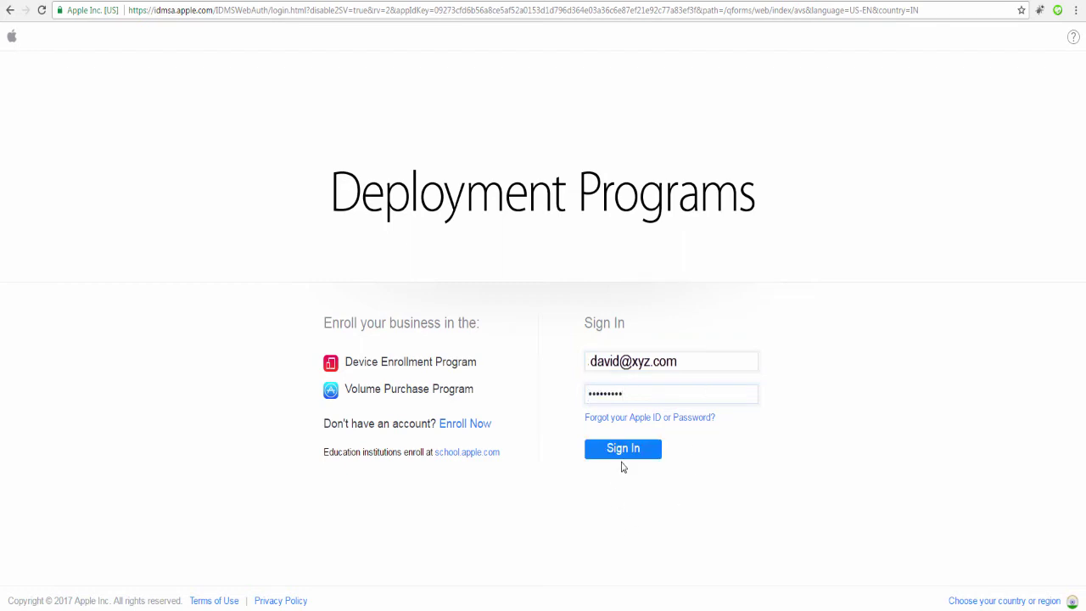
{"action": "left_click", "coordinate": [623, 449]}
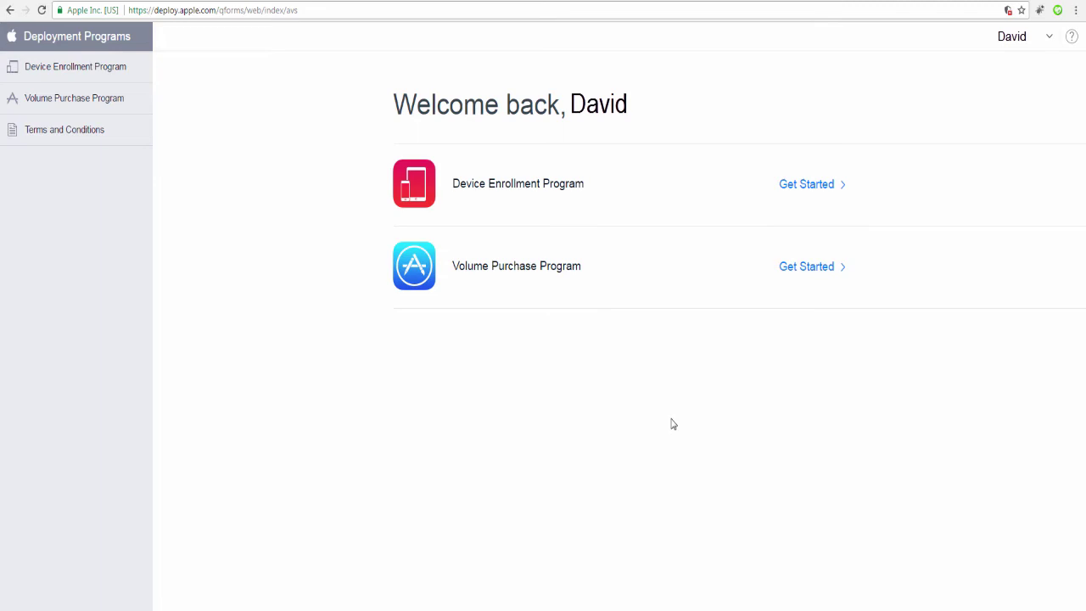
{"action": "left_click", "coordinate": [800, 189]}
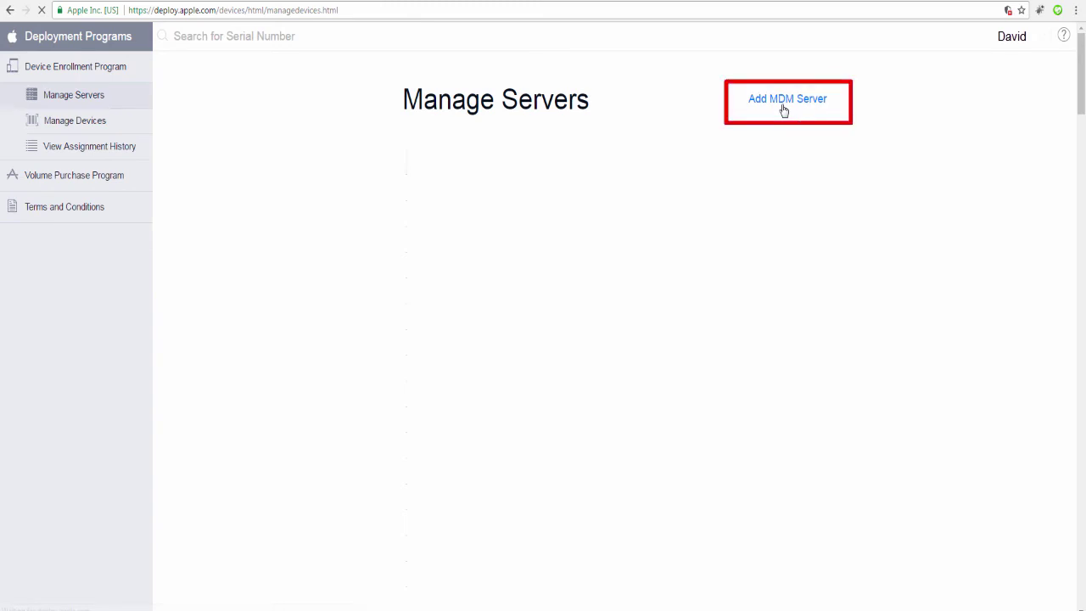
Step: Create MDM server 'MDM_Micro Focus' with Automatically Assign New Devices enabled
{"action": "left_click", "coordinate": [784, 109]}
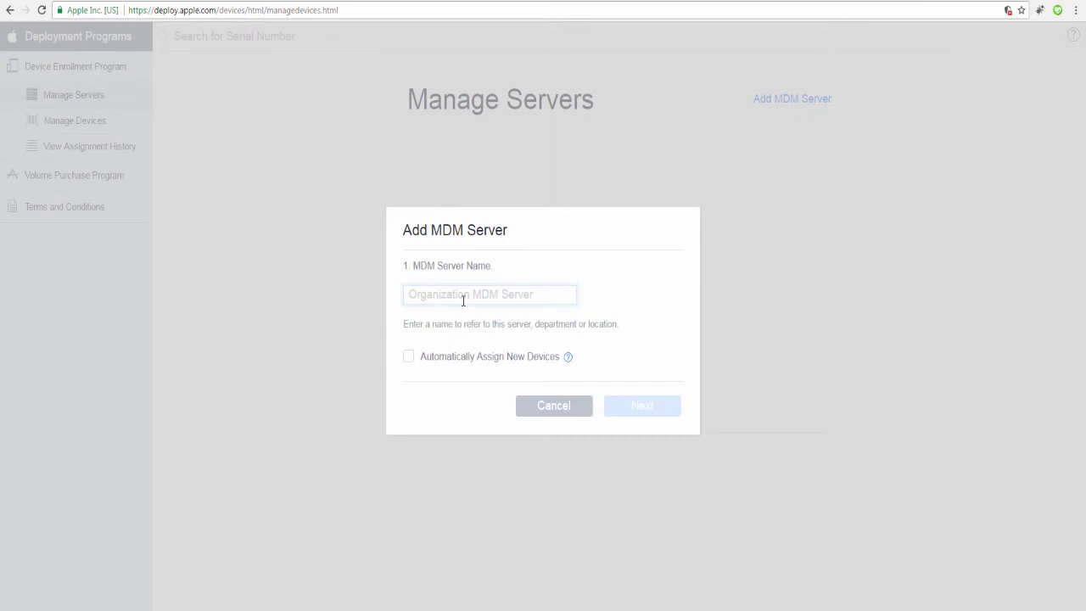
{"action": "type", "text": "MDM_Micro"}
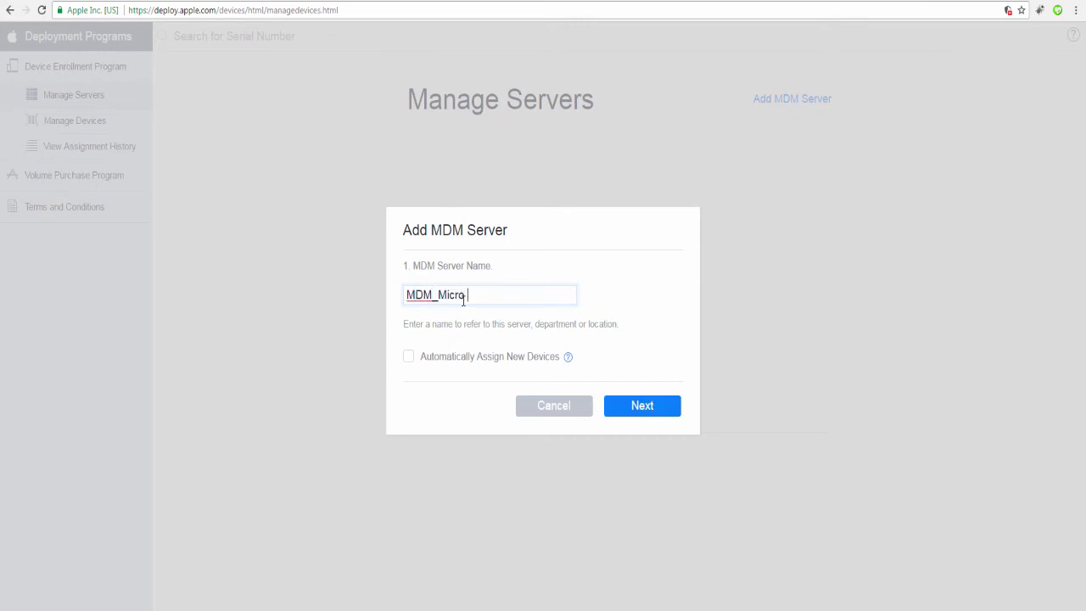
{"action": "type", "text": " Focus"}
{"action": "left_click", "coordinate": [409, 357]}
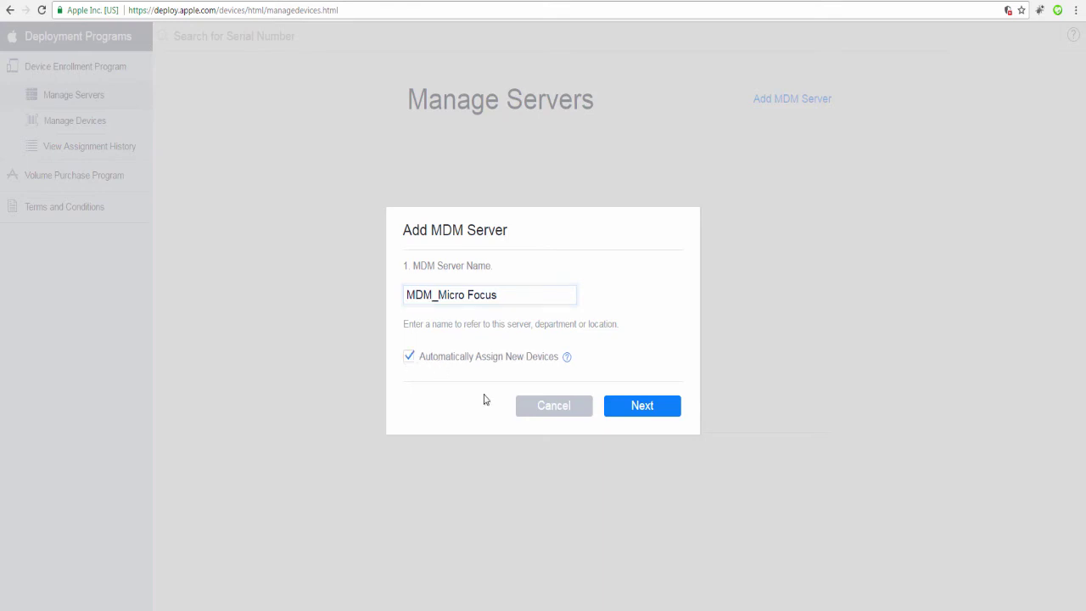
{"action": "left_click", "coordinate": [646, 409]}
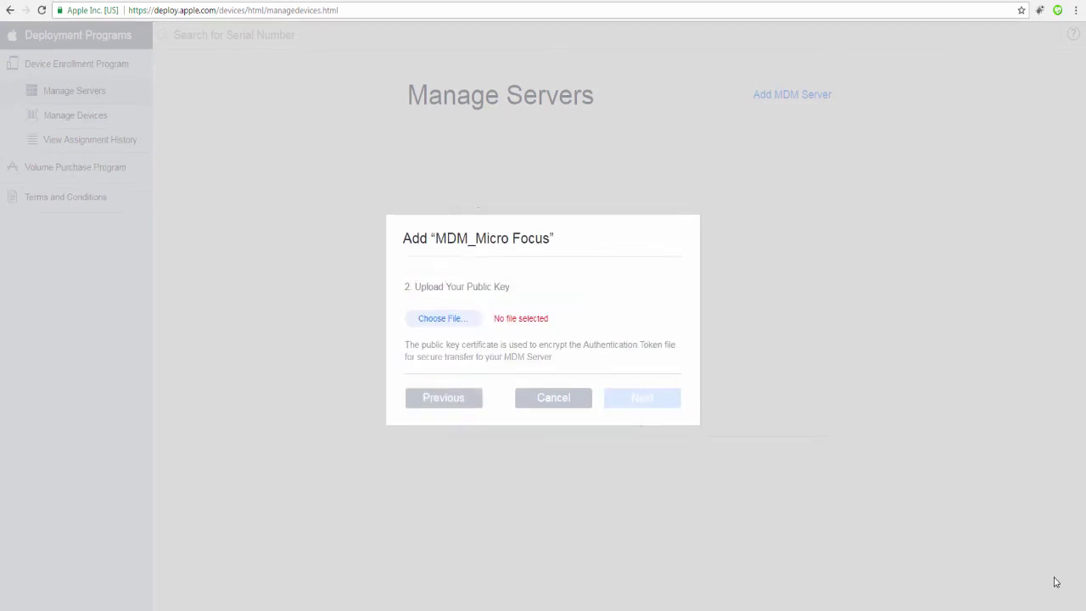
Step: Upload the ZENworks_Demo.der public key and download the server token
{"action": "left_click", "coordinate": [437, 322]}
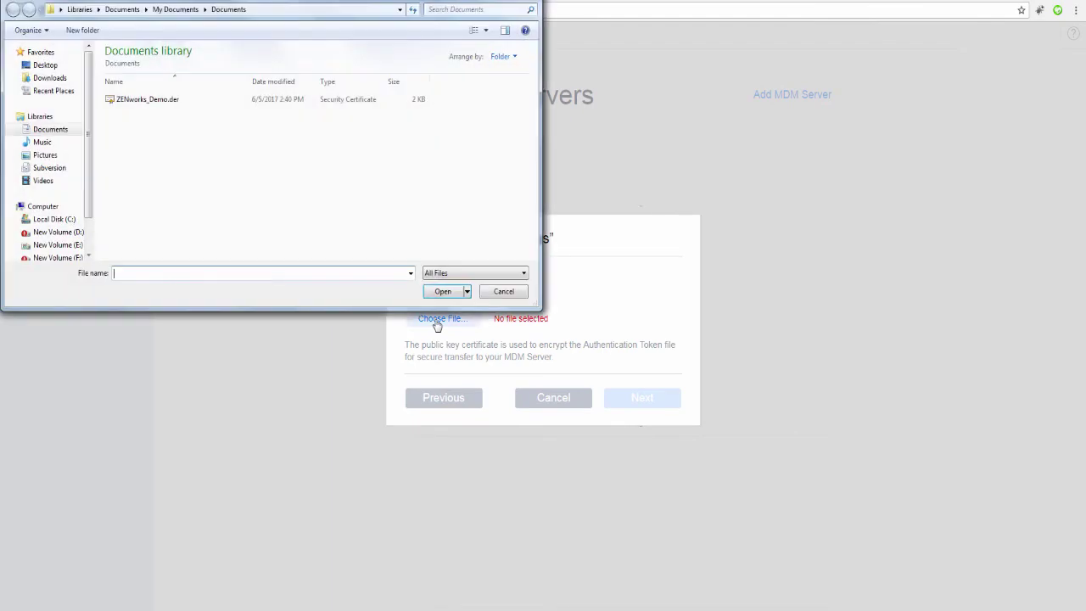
{"action": "left_click", "coordinate": [127, 100]}
{"action": "left_click", "coordinate": [443, 291]}
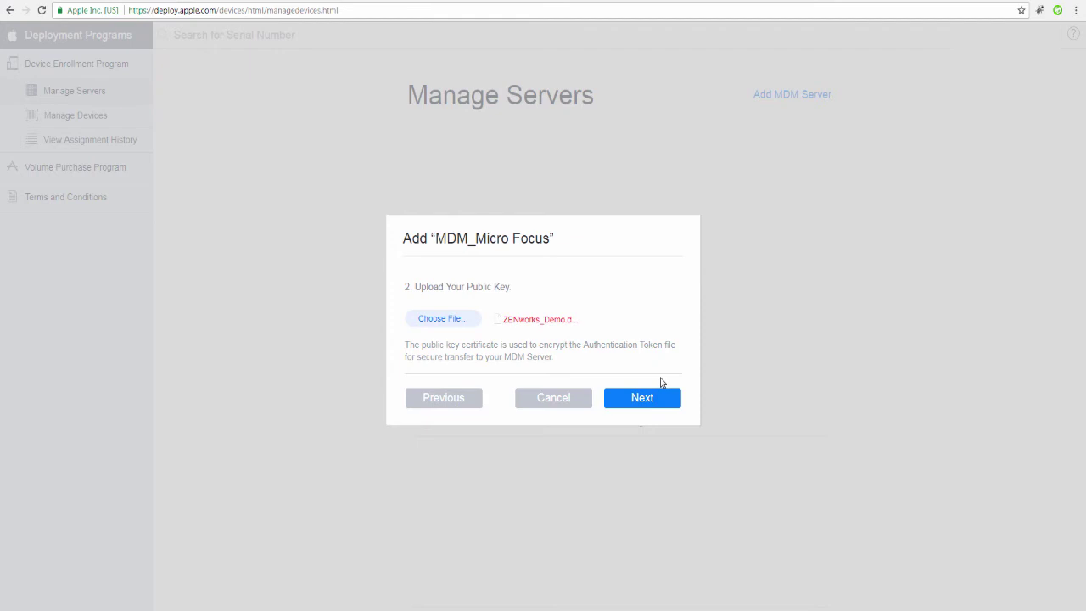
{"action": "left_click", "coordinate": [648, 397]}
{"action": "left_click", "coordinate": [455, 325]}
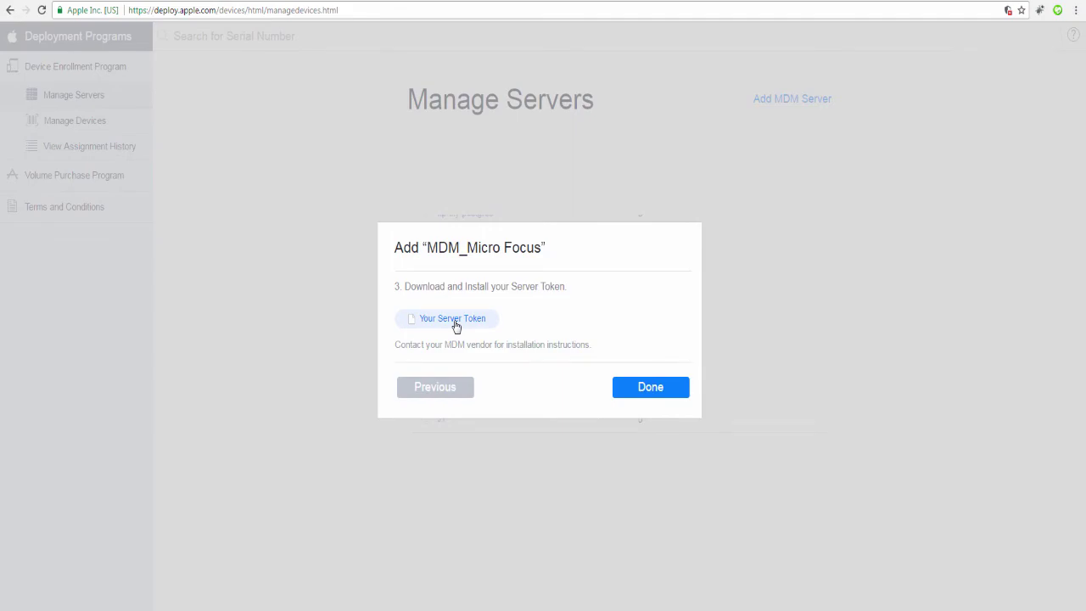
{"action": "left_click", "coordinate": [645, 389]}
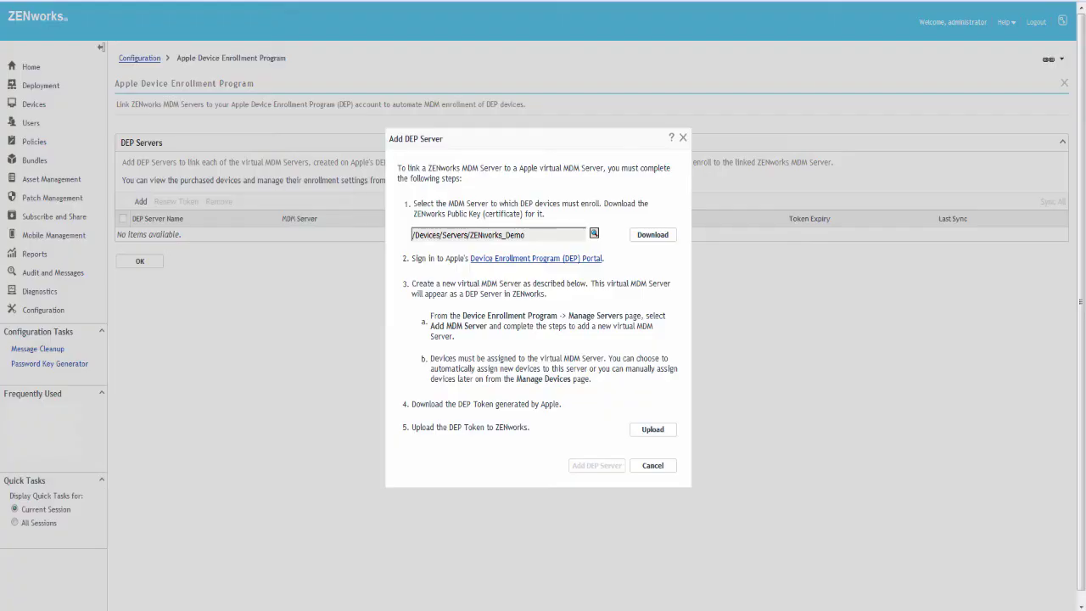
Step: Upload the MDM_Micro Focus token file and add the DEP server to ZENworks
{"action": "left_click", "coordinate": [654, 430]}
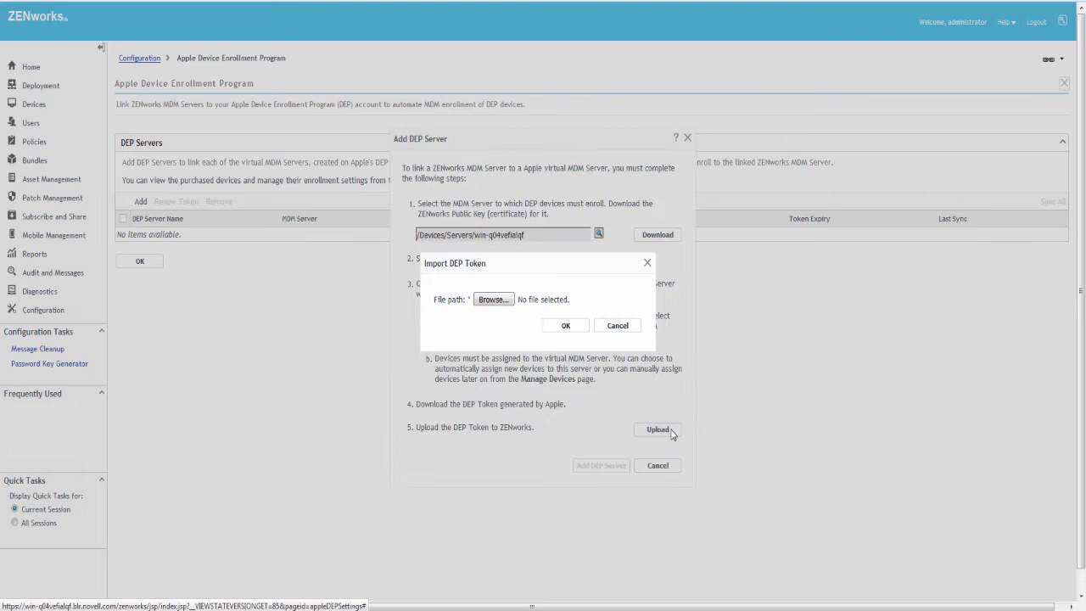
{"action": "left_click", "coordinate": [494, 299]}
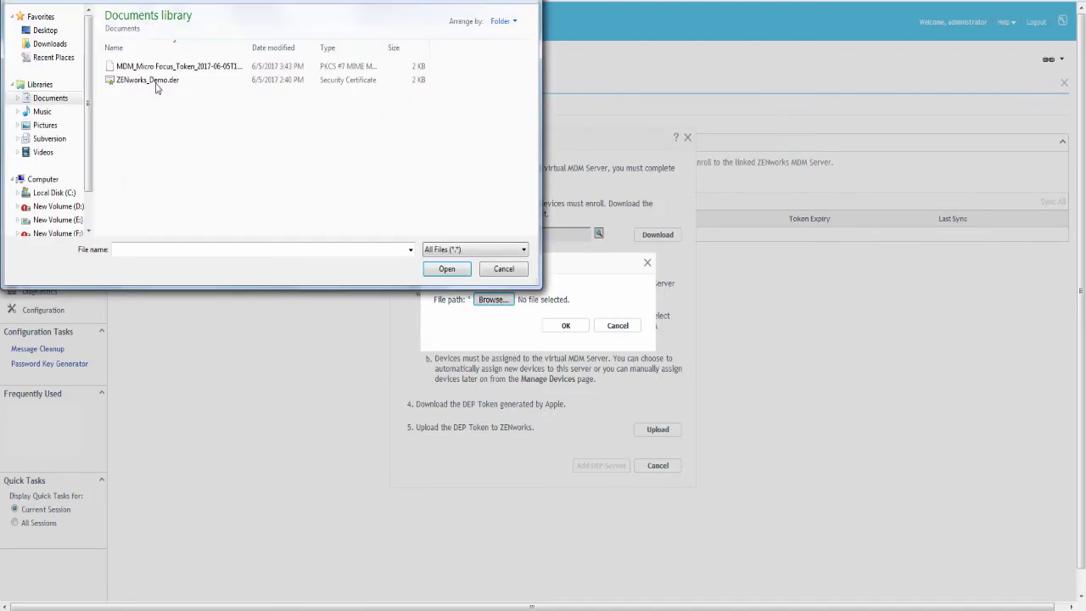
{"action": "left_click", "coordinate": [166, 68]}
{"action": "left_click", "coordinate": [443, 268]}
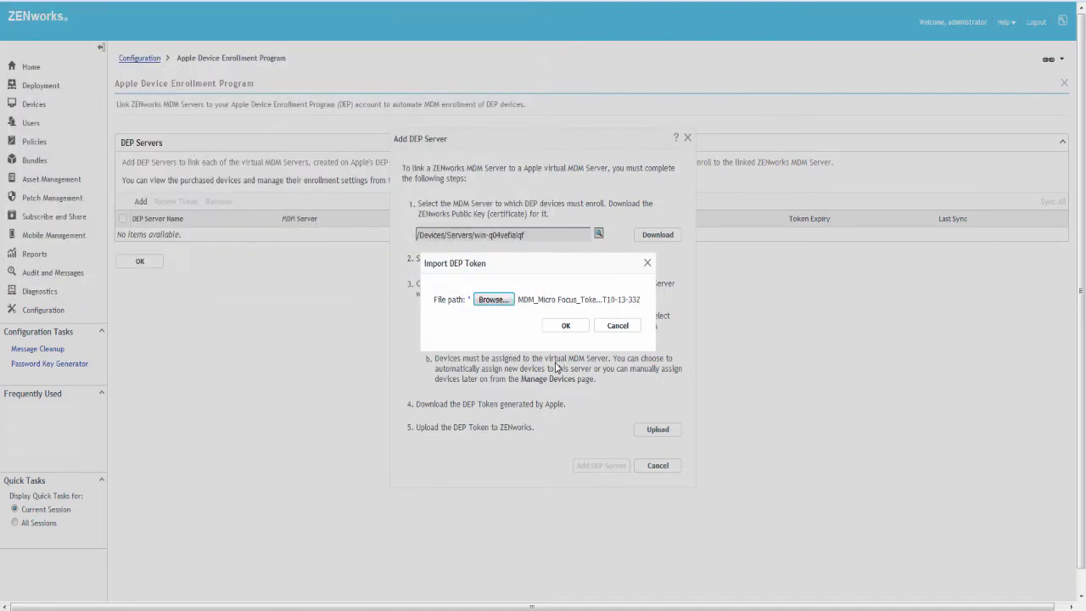
{"action": "left_click", "coordinate": [565, 326]}
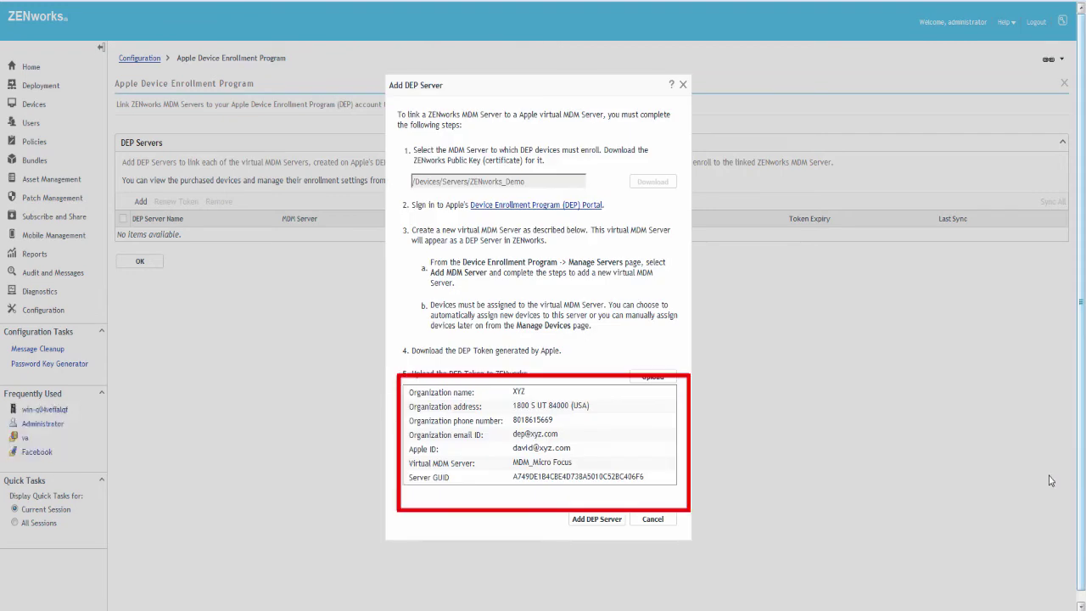
{"action": "left_click", "coordinate": [596, 518]}
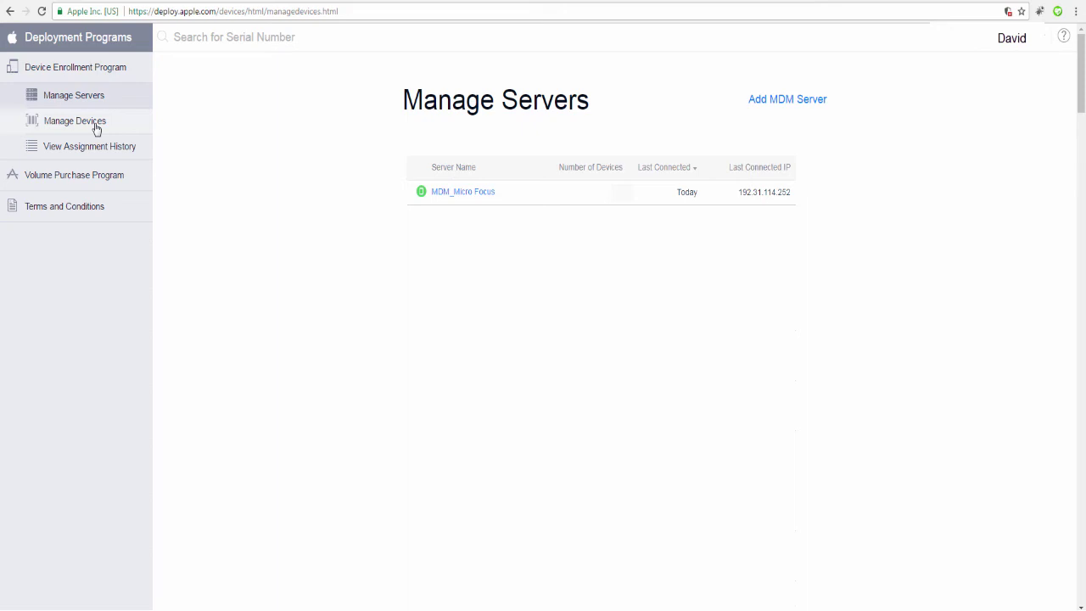
Step: In Manage Devices, select the iPhone order by its order number
{"action": "left_click", "coordinate": [96, 125]}
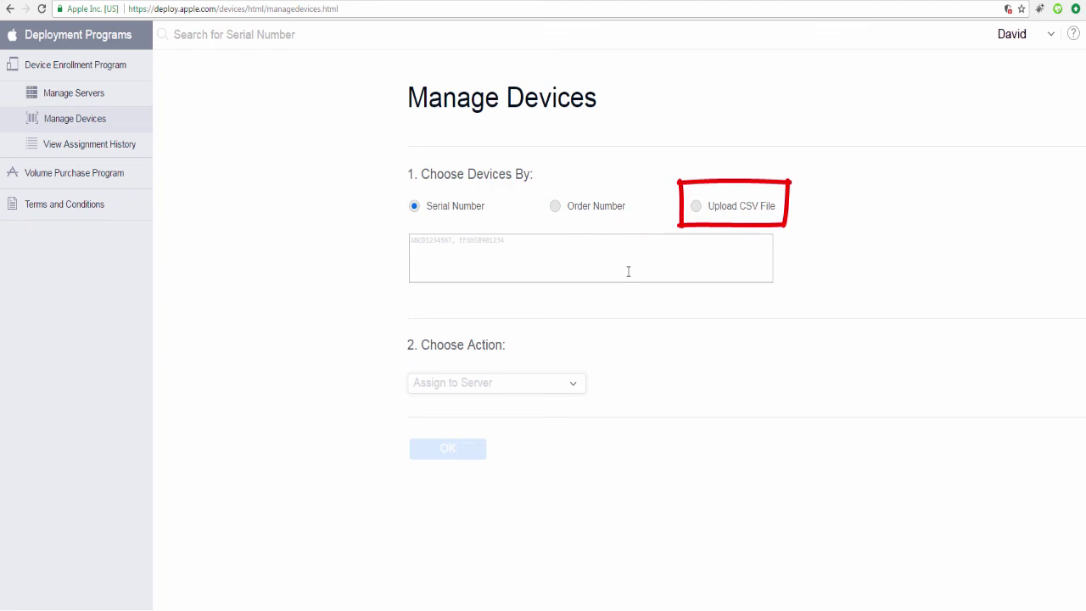
{"action": "left_click", "coordinate": [555, 208]}
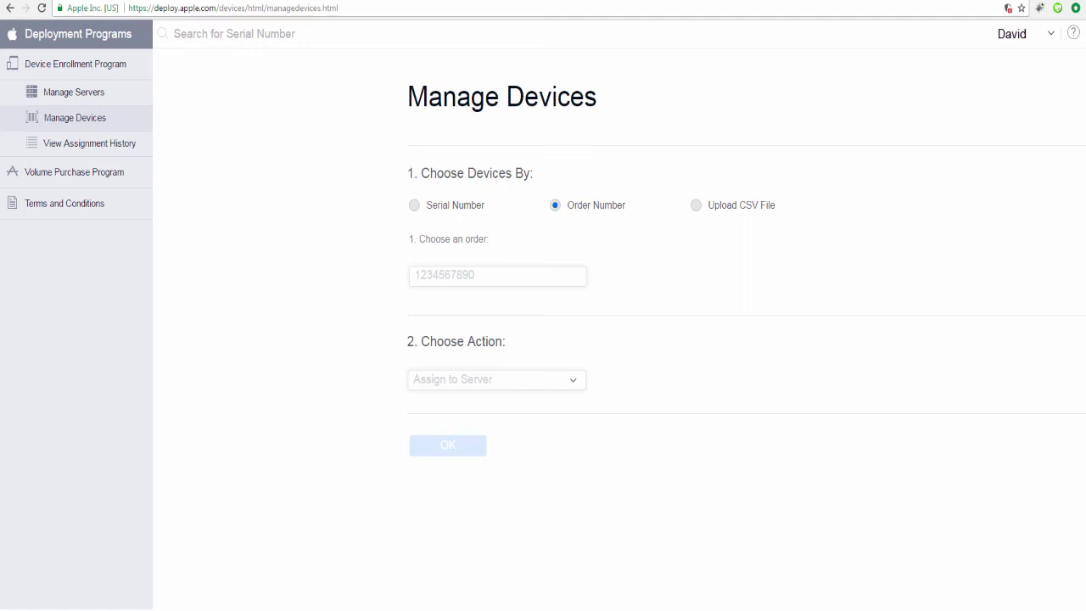
{"action": "left_click", "coordinate": [421, 276]}
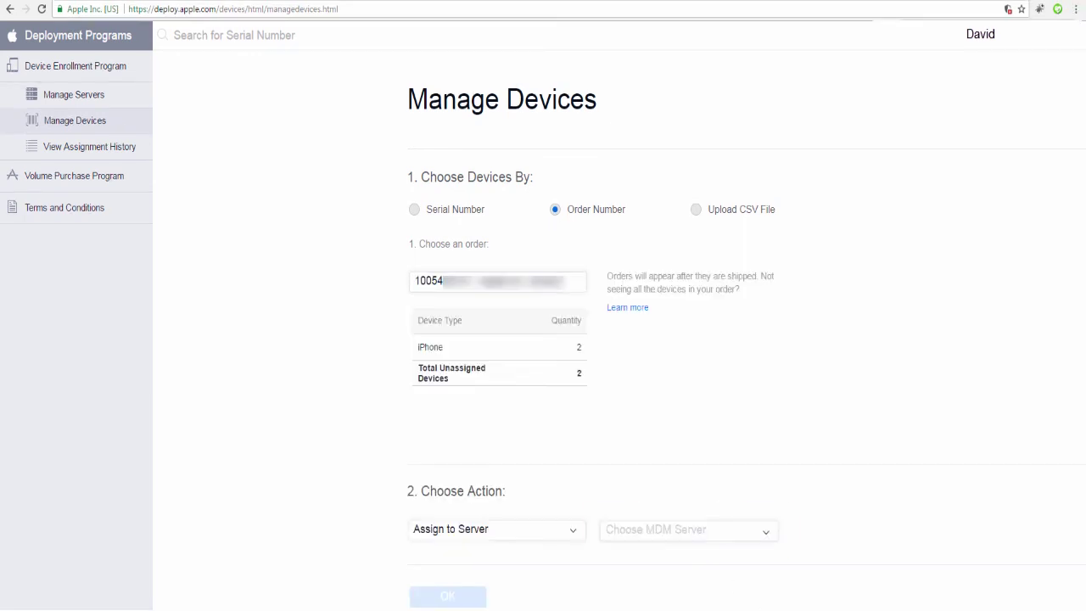